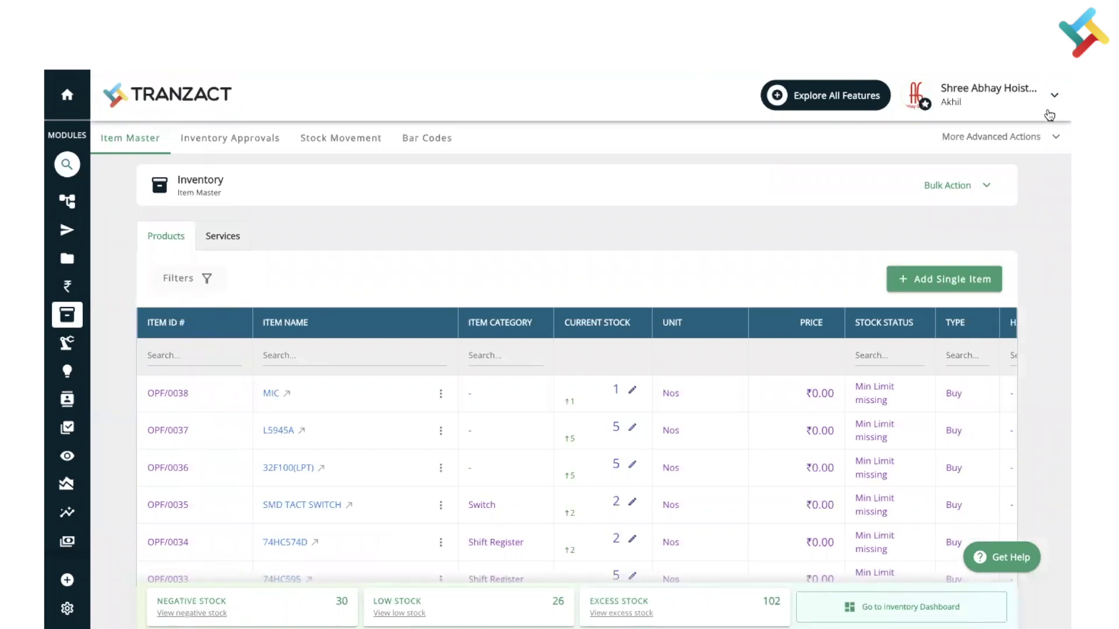
Step: Start a Physical Stock Reconciliation from More Advanced Actions for Main Stock Store, dated 2022-12-15
click(1002, 141)
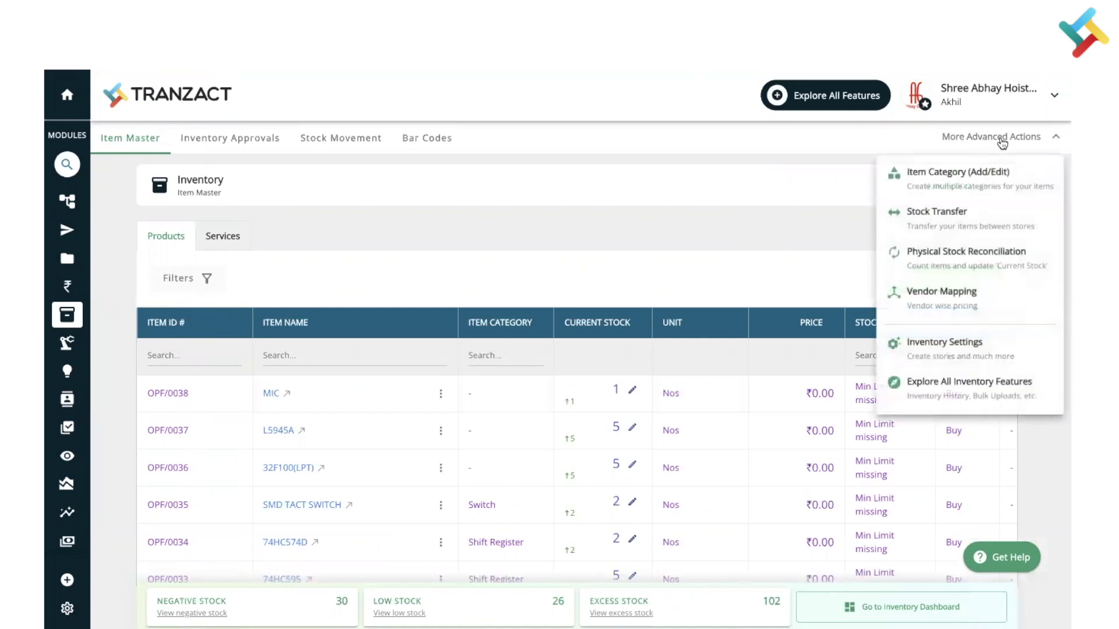
click(962, 262)
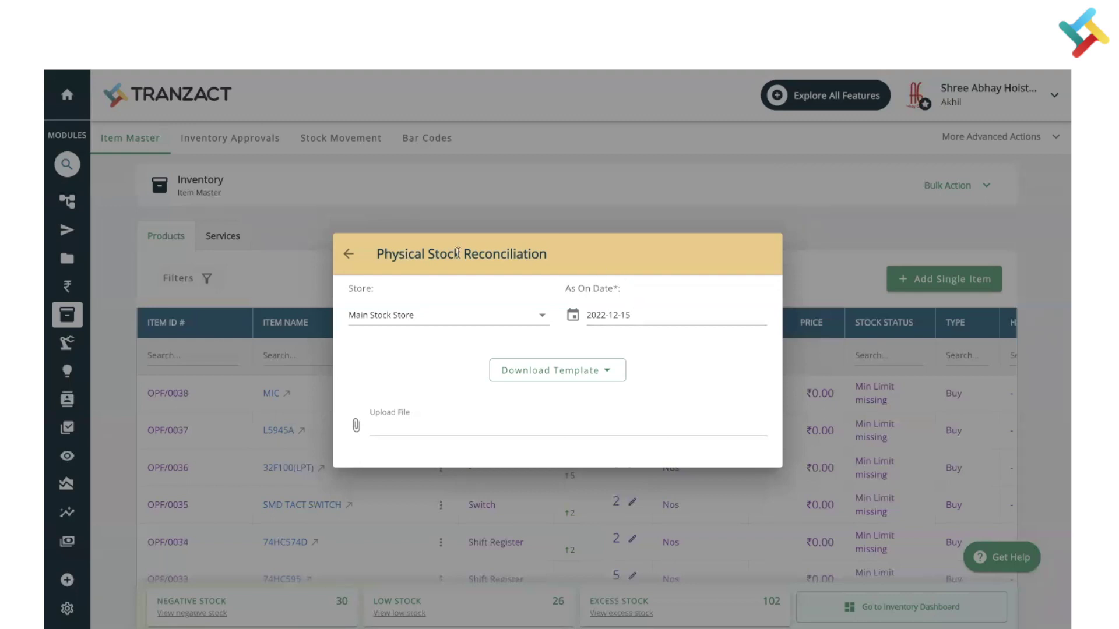
Step: Keep Main Stock Store as the store and reveal the template download options
click(406, 320)
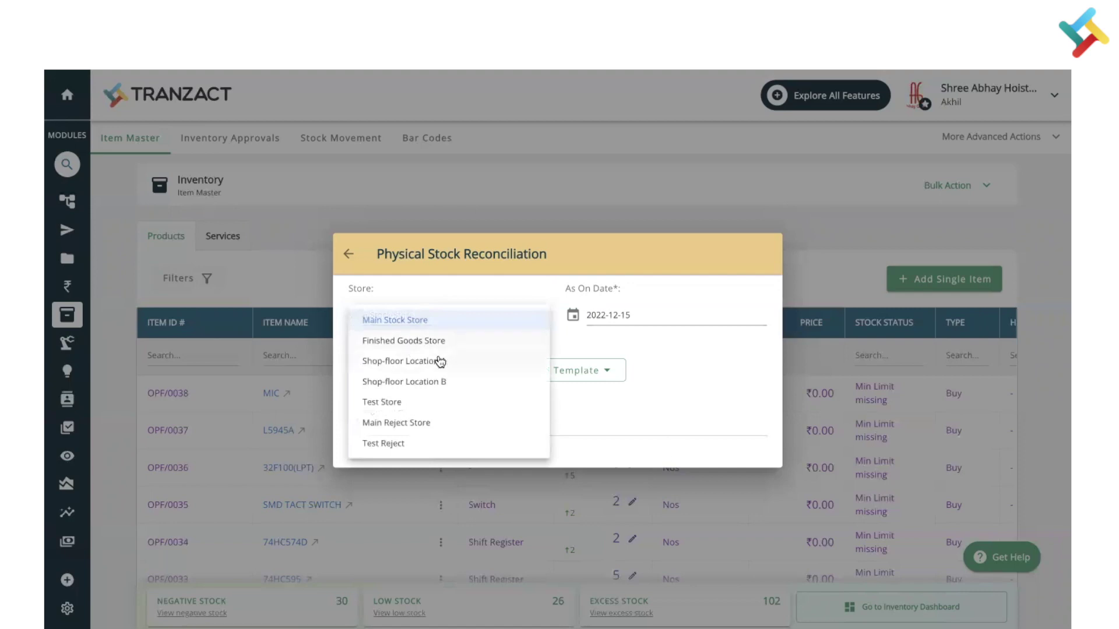
click(661, 303)
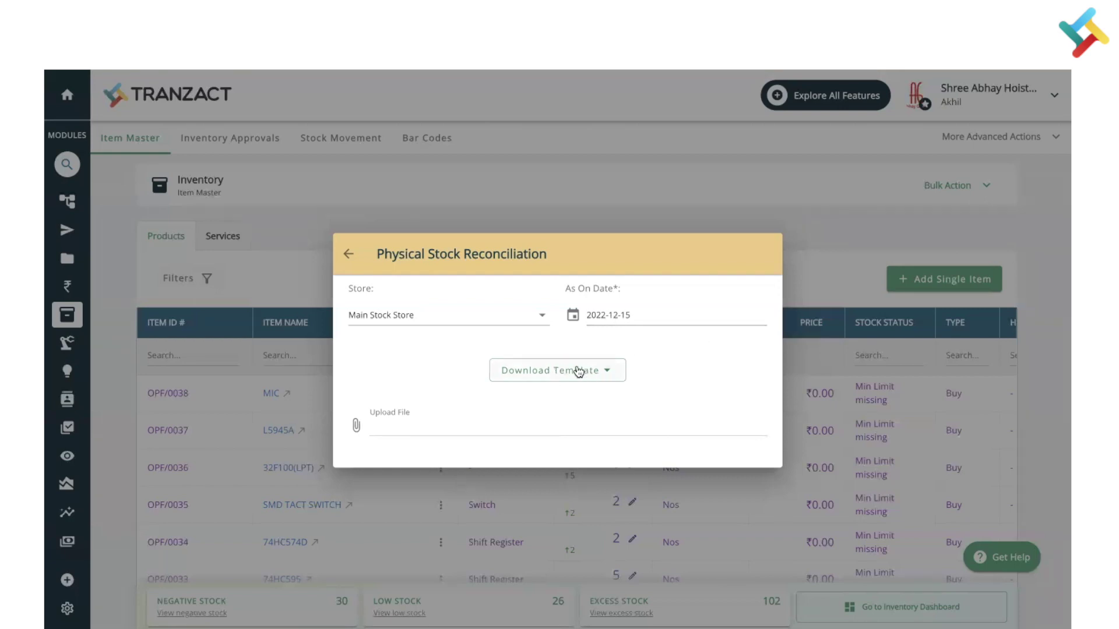
click(555, 373)
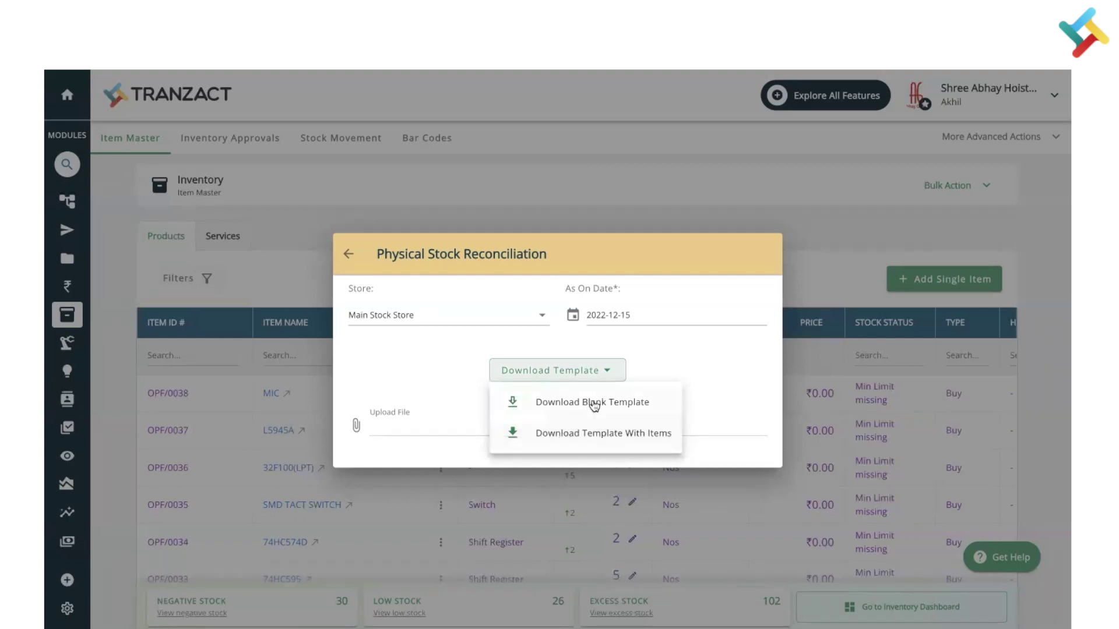
Step: Download the reconciliation template with items as an .xlsx file and open it
click(581, 434)
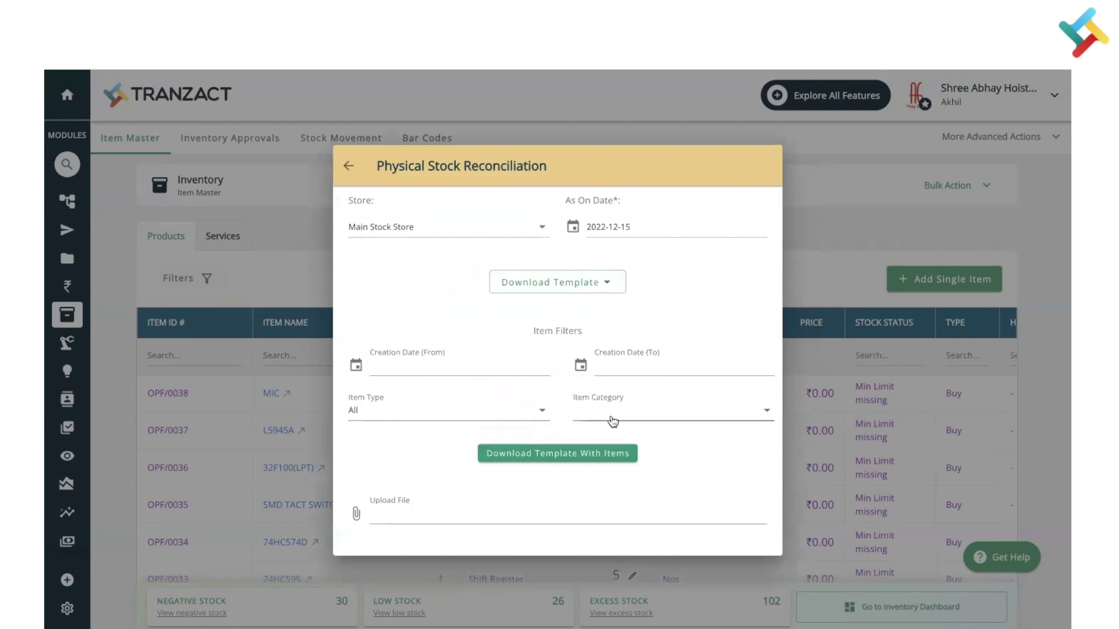
click(646, 410)
click(541, 454)
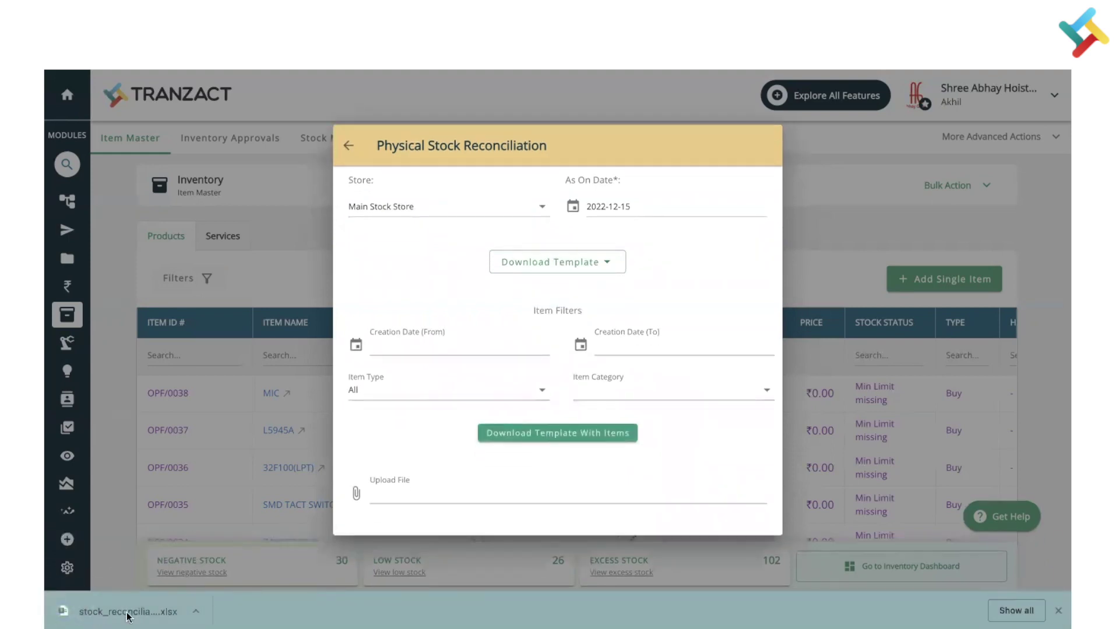
click(105, 613)
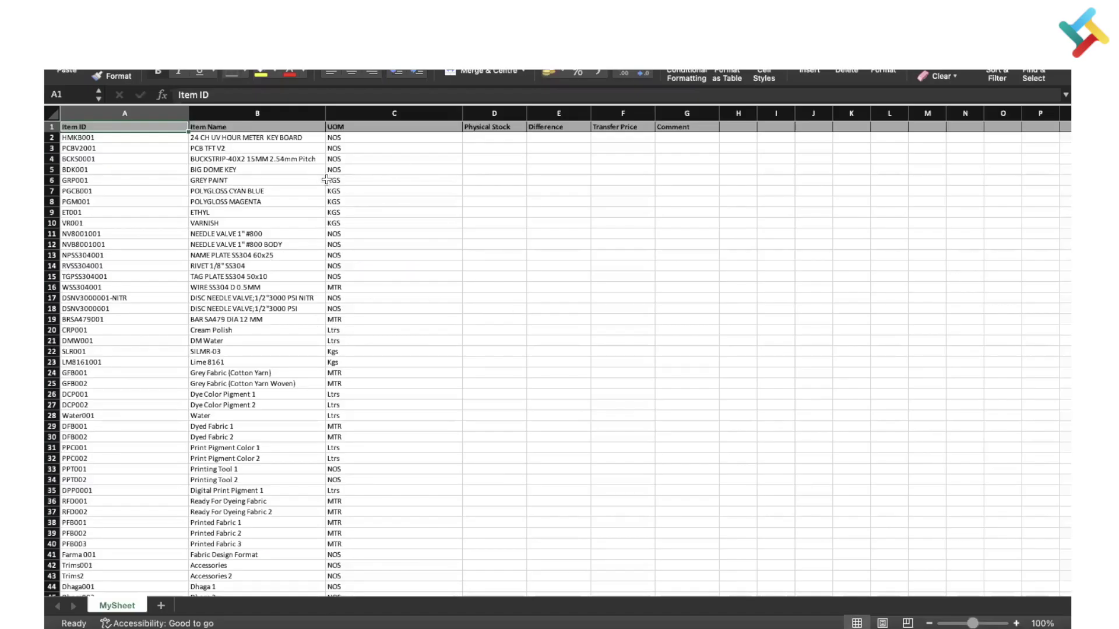
Step: Delete rows 28 onward from Water001, keeping only the 26 items ending at DCP002
scroll(250, 250, down, 20)
scroll(250, 251, down, 20)
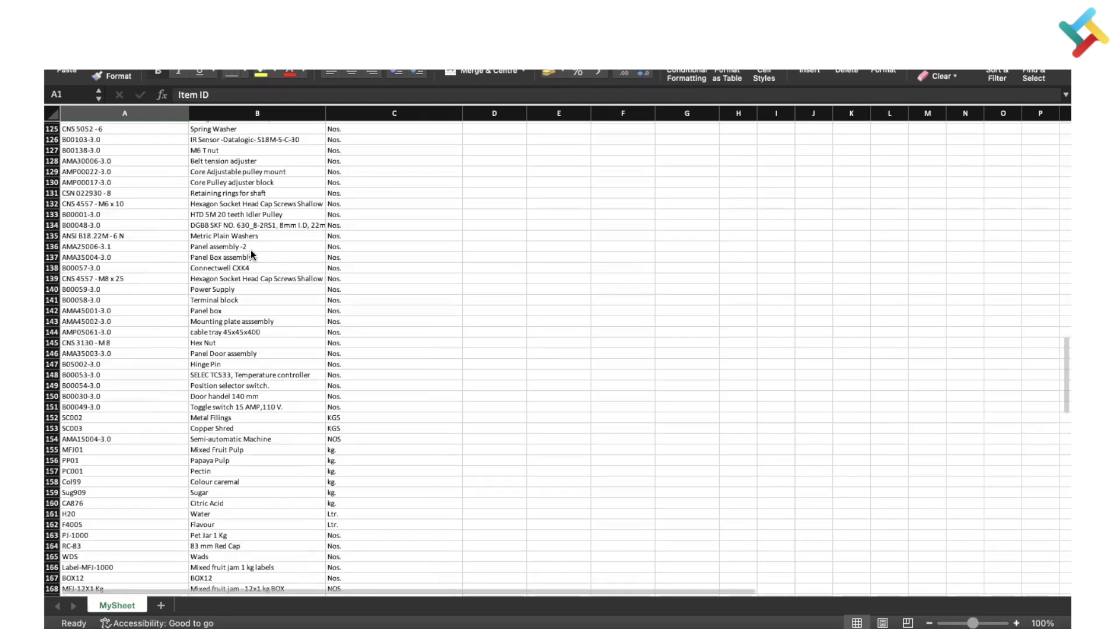
scroll(251, 251, up, 20)
scroll(251, 251, up, 20)
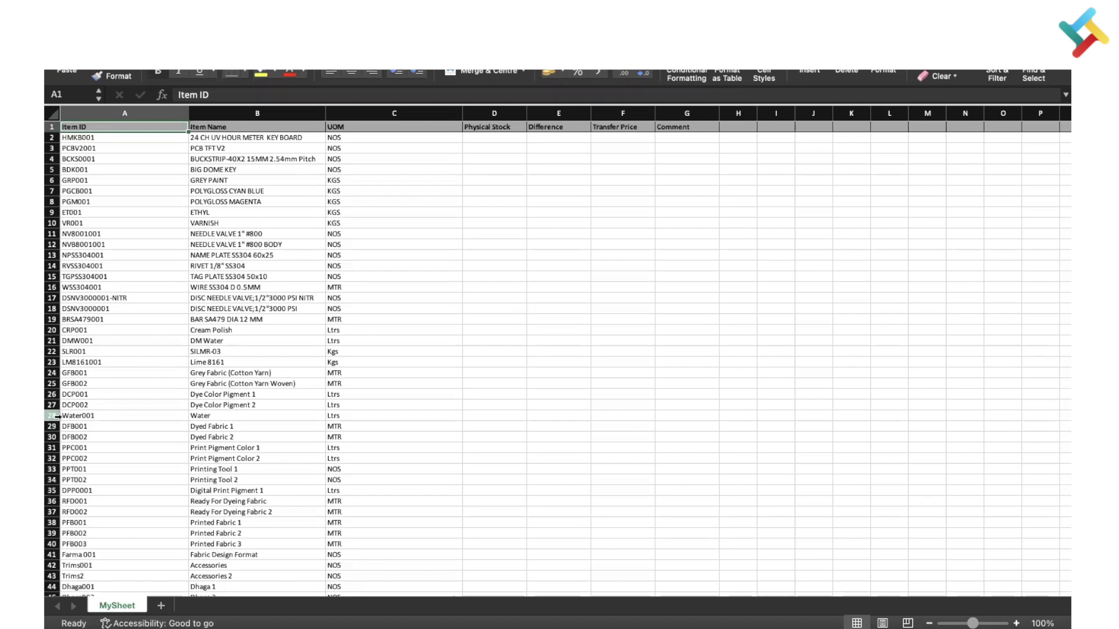
click(57, 417)
key(ctrl+shift+Down)
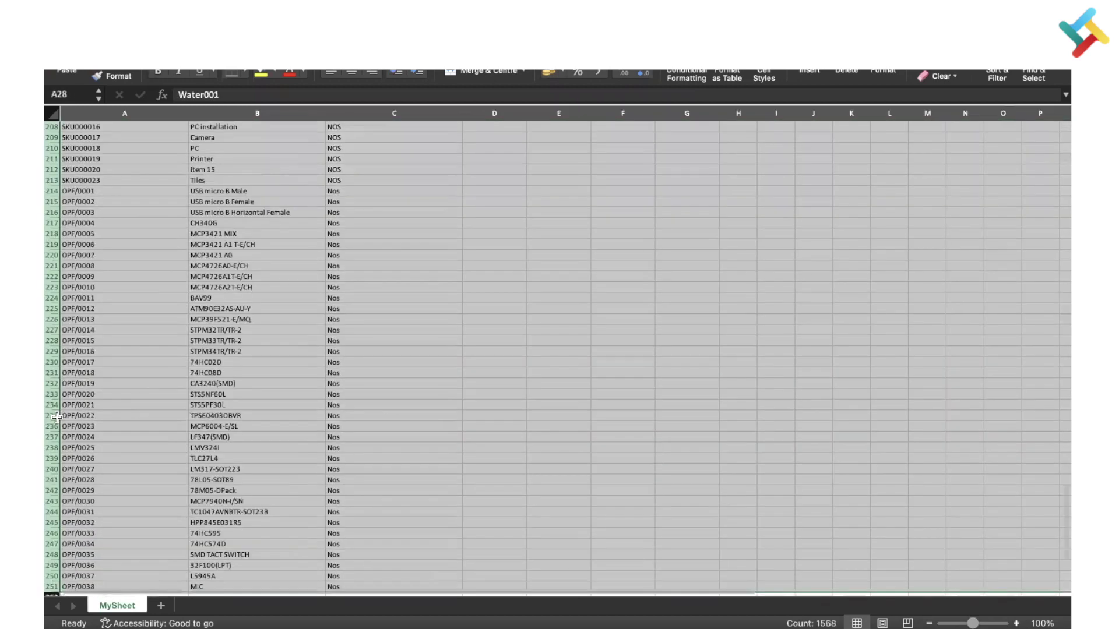
key(ctrl+minus)
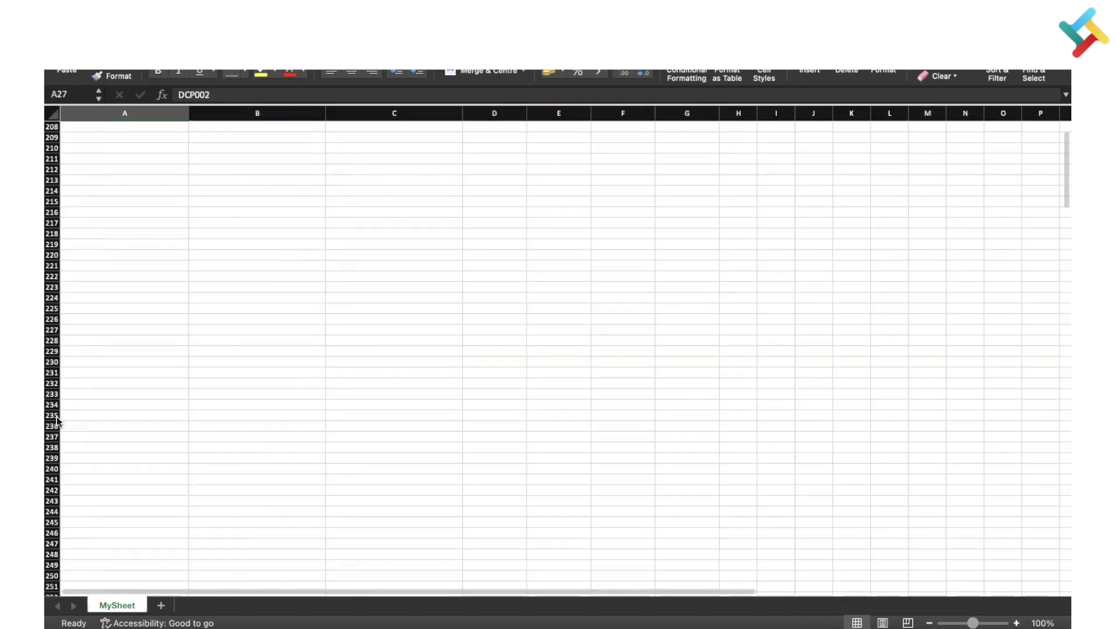
key(ctrl+Home)
key(Down)
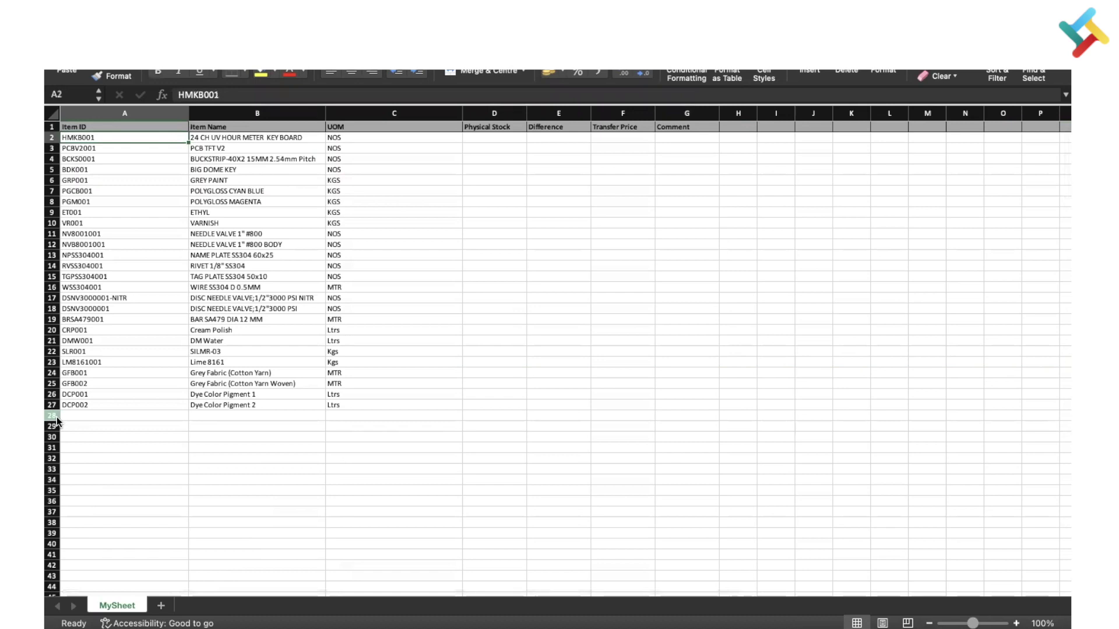
key(Right)
key(Right)
key(Right)
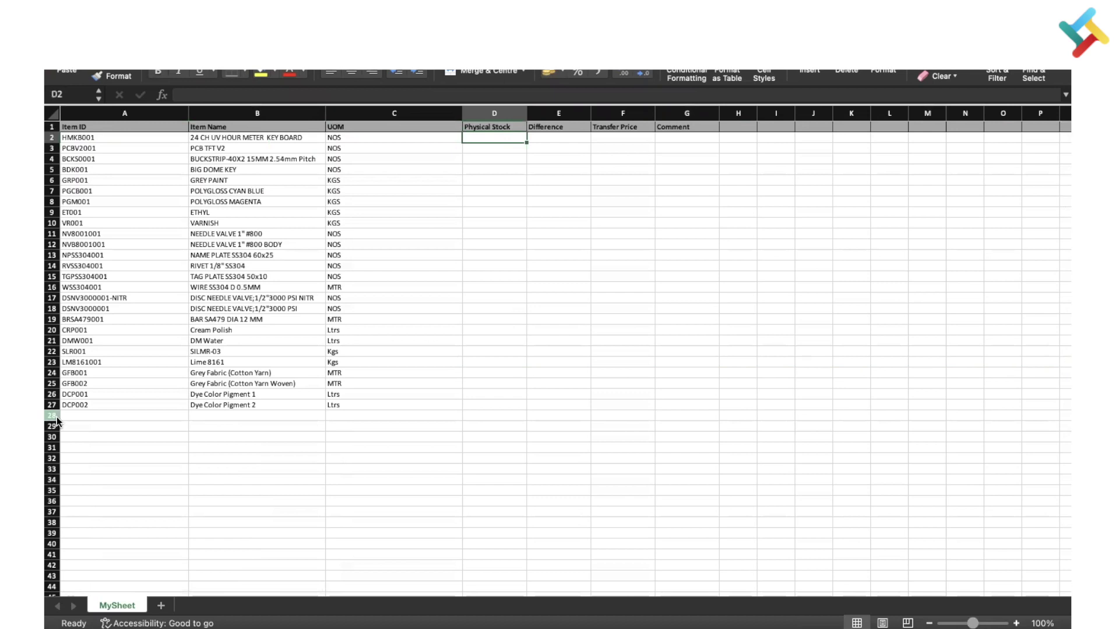
key(Right)
key(Left)
key(Tab)
key(Tab)
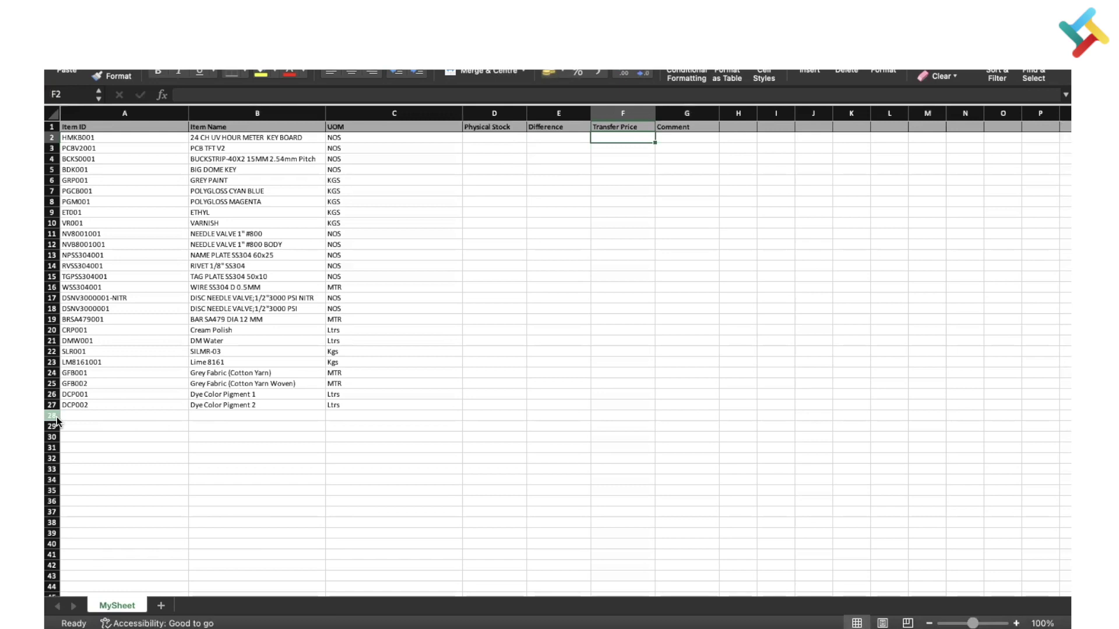
key(Right)
key(Left)
key(Left)
key(Left)
key(Right)
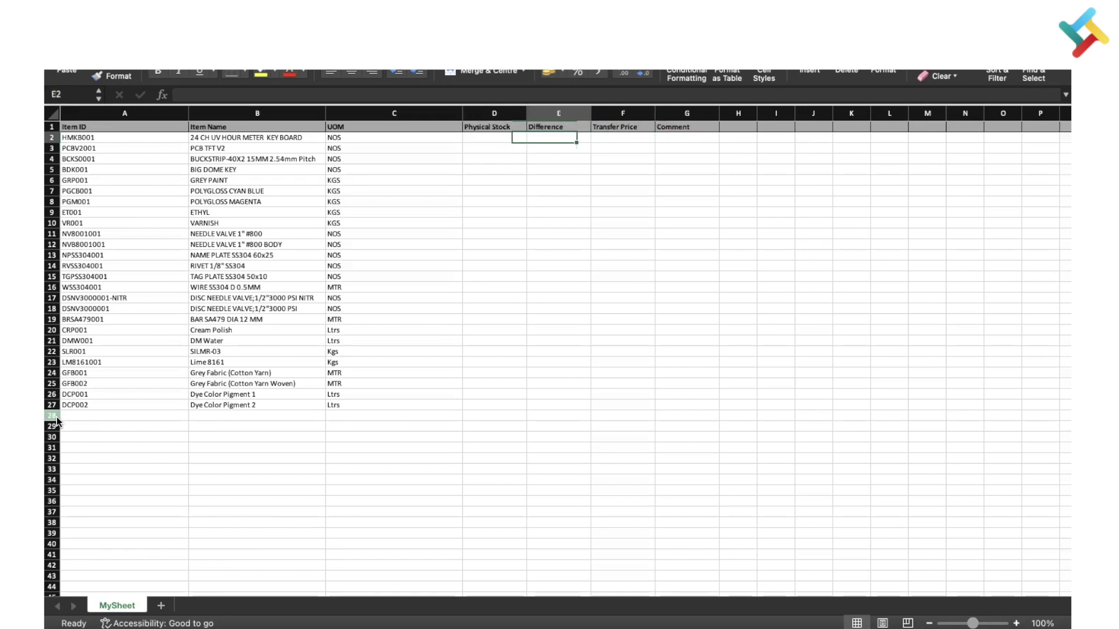
key(Right)
key(Right)
key(Left)
key(Left)
key(Left)
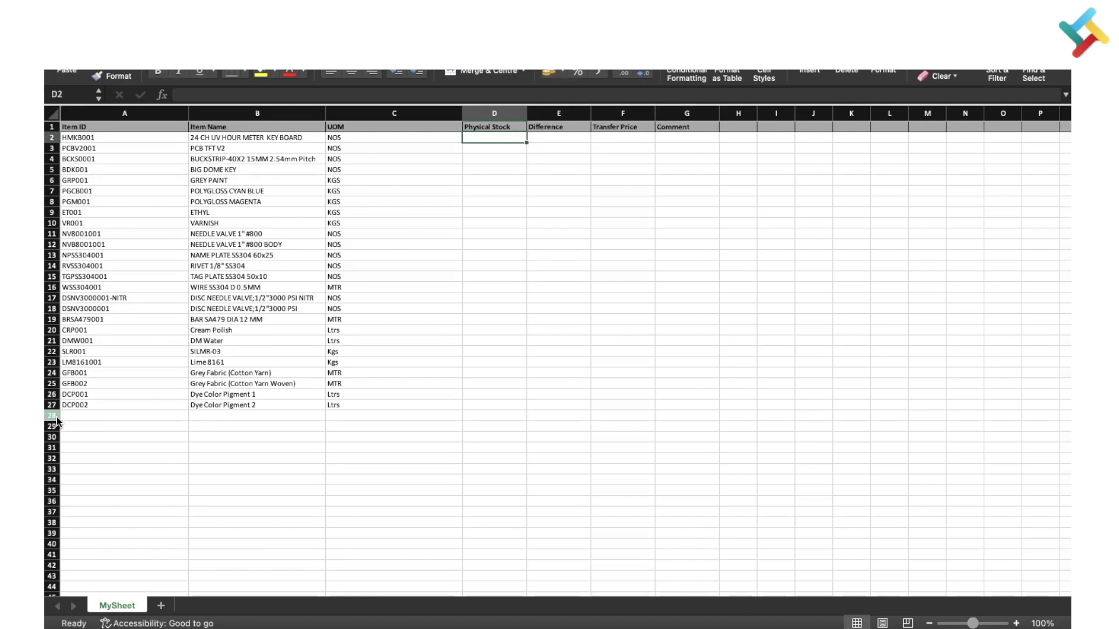
Step: Enter Physical Stock 10 for every item, D2 through D27
text(10)
key(ctrl+Return)
key(ctrl+c)
key(Down)
key(shift+Down)
key(shift+Down)
key(shift+Down)
key(shift+Down)
key(shift+Down)
key(shift+Down)
key(shift+Down)
key(shift+Down)
key(shift+Down)
key(shift+Down)
key(shift+Down)
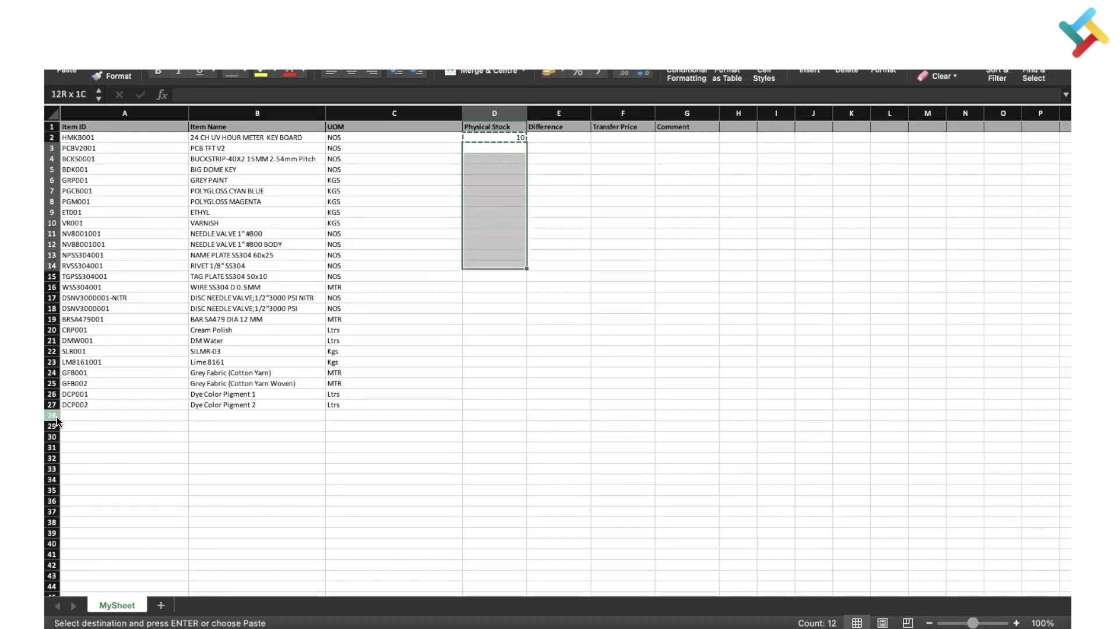
key(shift+Down)
key(shift+Down)
key(shift+Down)
key(shift+Down)
key(shift+Down)
key(shift+Down)
key(shift+Down)
key(shift+Down)
key(shift+Down)
key(shift+Down)
key(shift+Down)
key(shift+Down)
key(shift+Down)
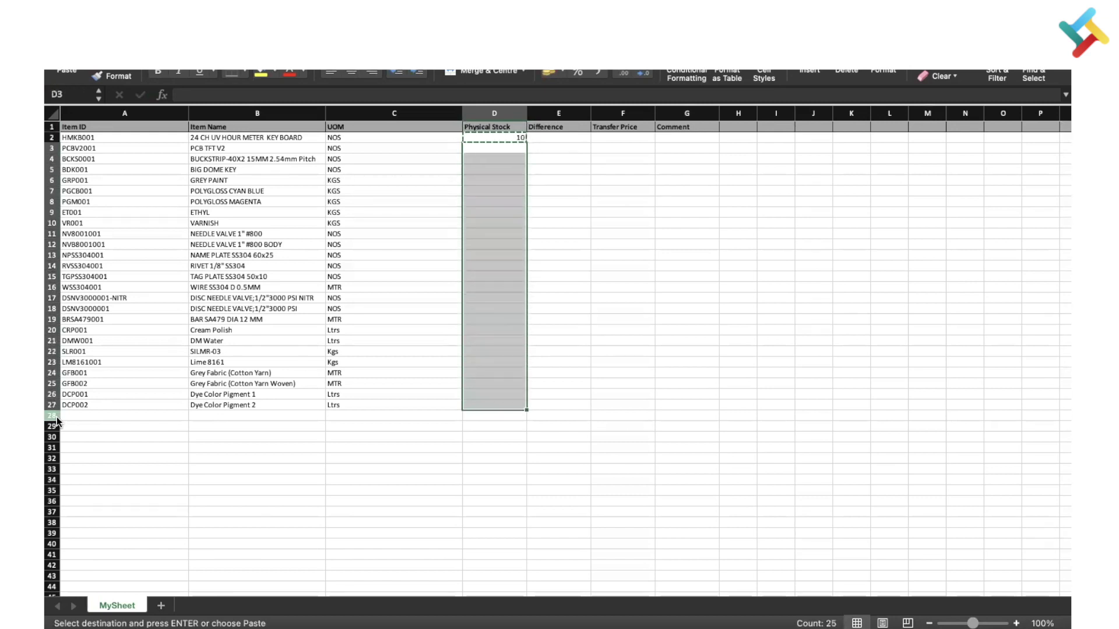
key(ctrl+v)
key(Up)
key(Right)
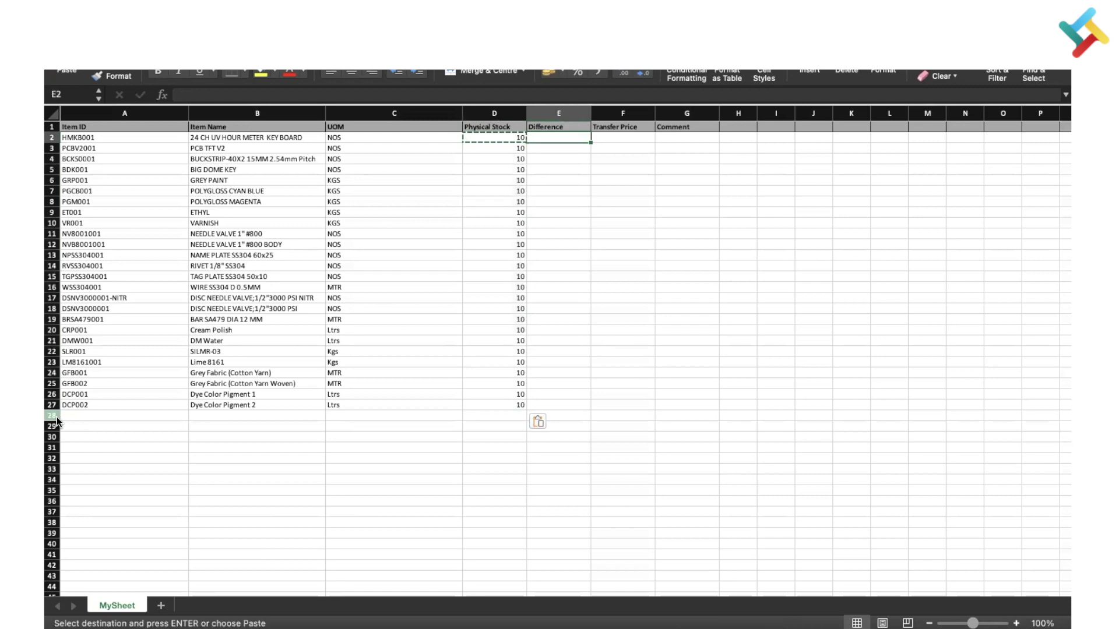
key(Right)
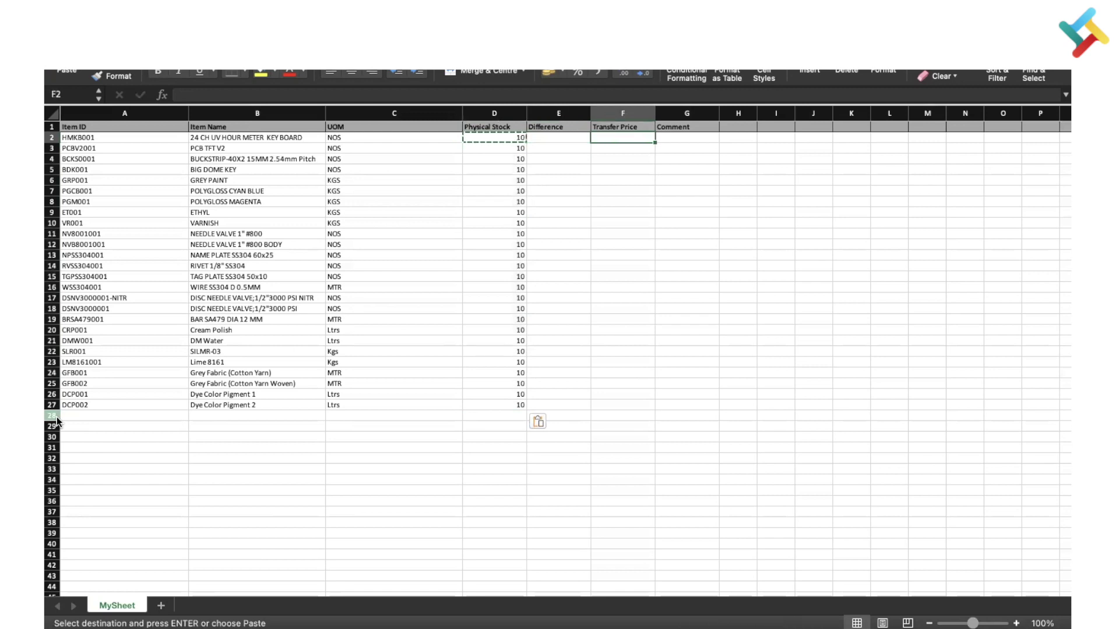
key(Left)
key(Left)
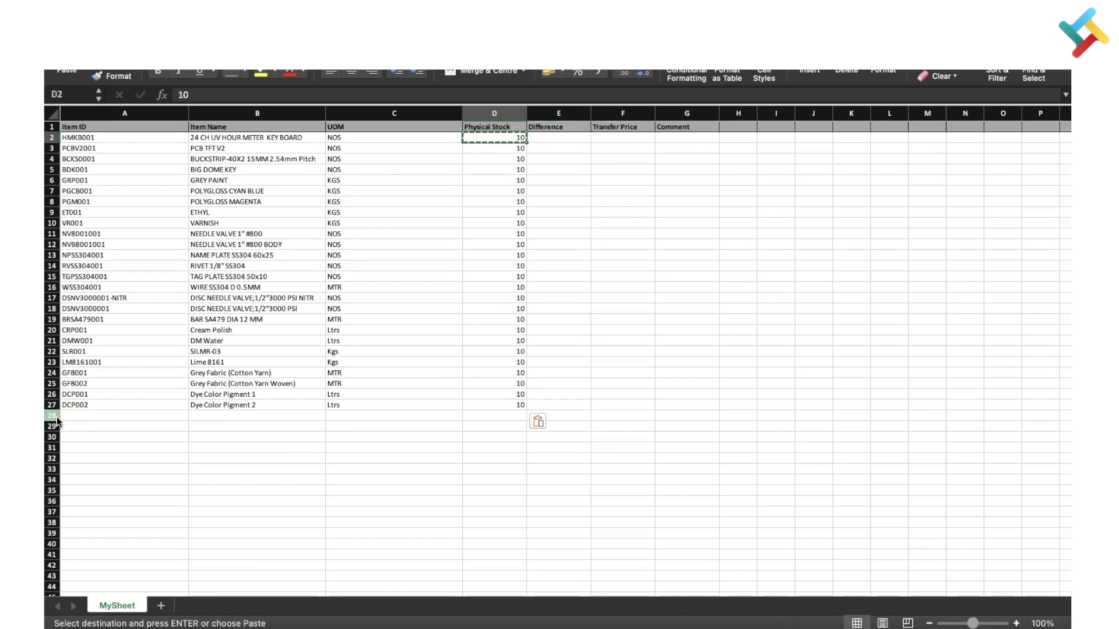
Step: Set Transfer Price to 0 for every item, F2 through F27
key(Right)
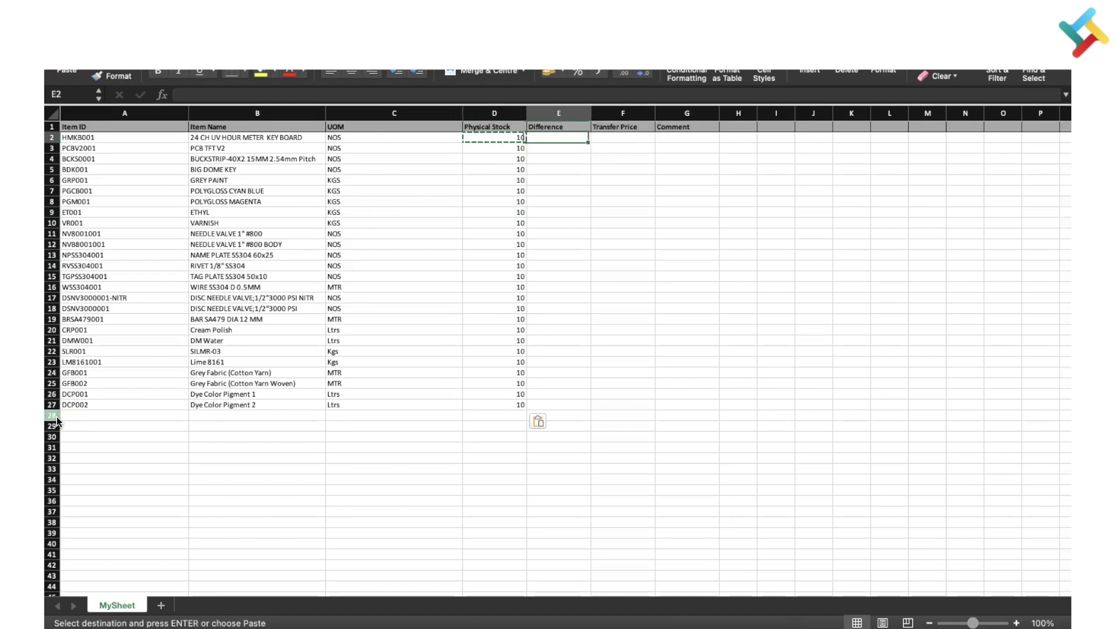
key(Right)
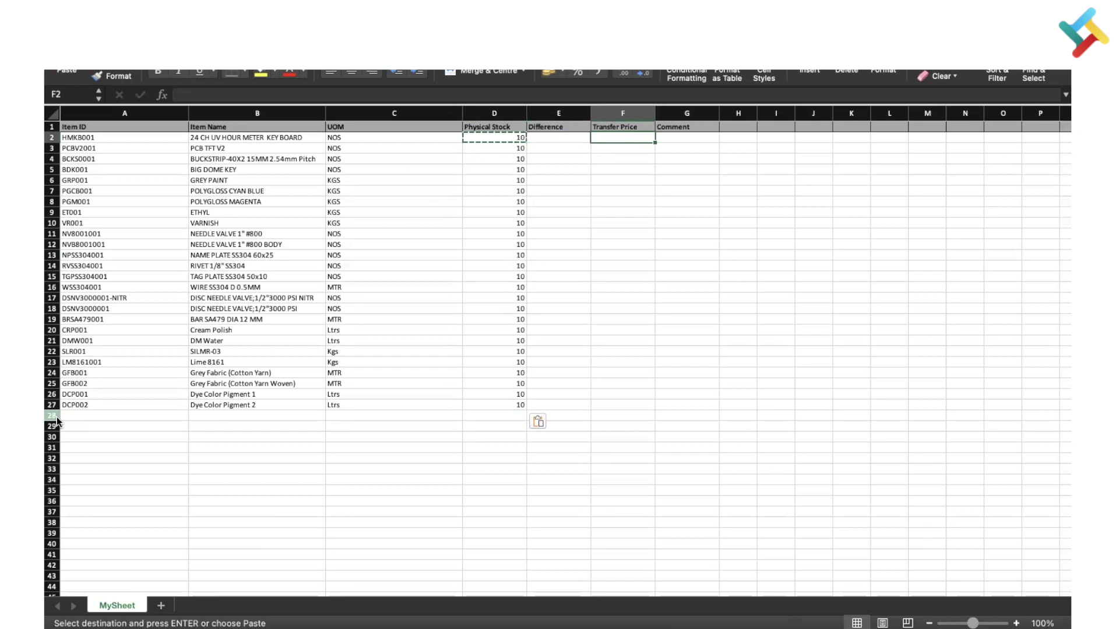
text(0)
key(Return)
key(Up)
key(ctrl+c)
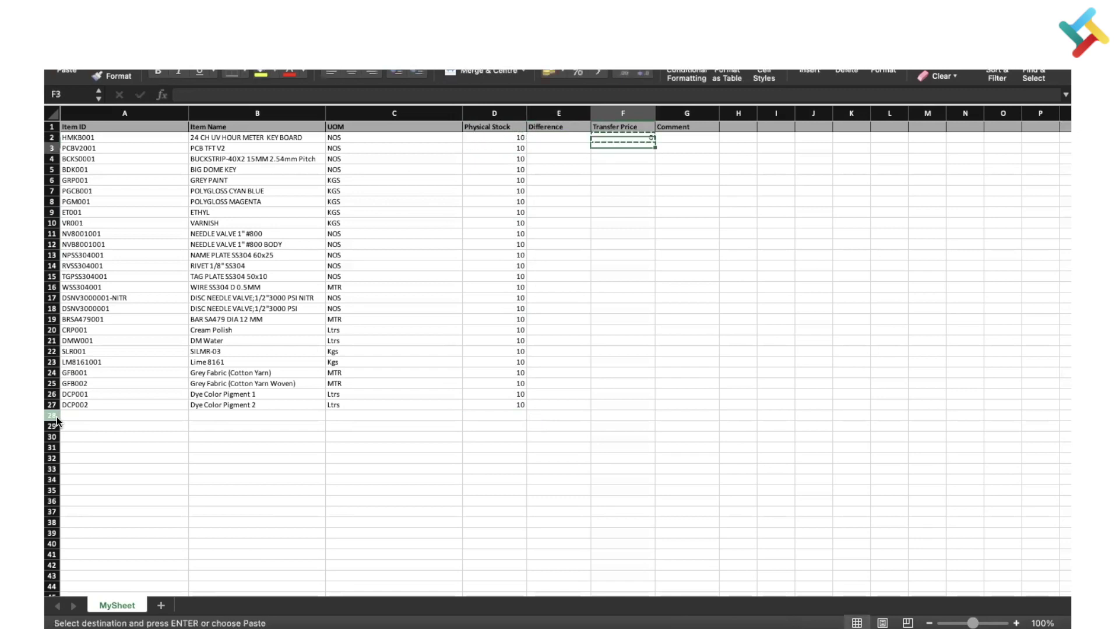
key(Down)
key(shift+Down)
key(shift+Down)
key(shift+Down)
key(shift+Down)
key(shift+Down)
key(shift+Down)
key(shift+Down)
key(shift+Down)
key(shift+Down)
key(shift+Down)
key(shift+Down)
key(shift+Down)
key(shift+Down)
key(shift+Down)
key(shift+Down)
key(shift+Down)
key(shift+Down)
key(shift+Down)
key(shift+Down)
key(shift+Down)
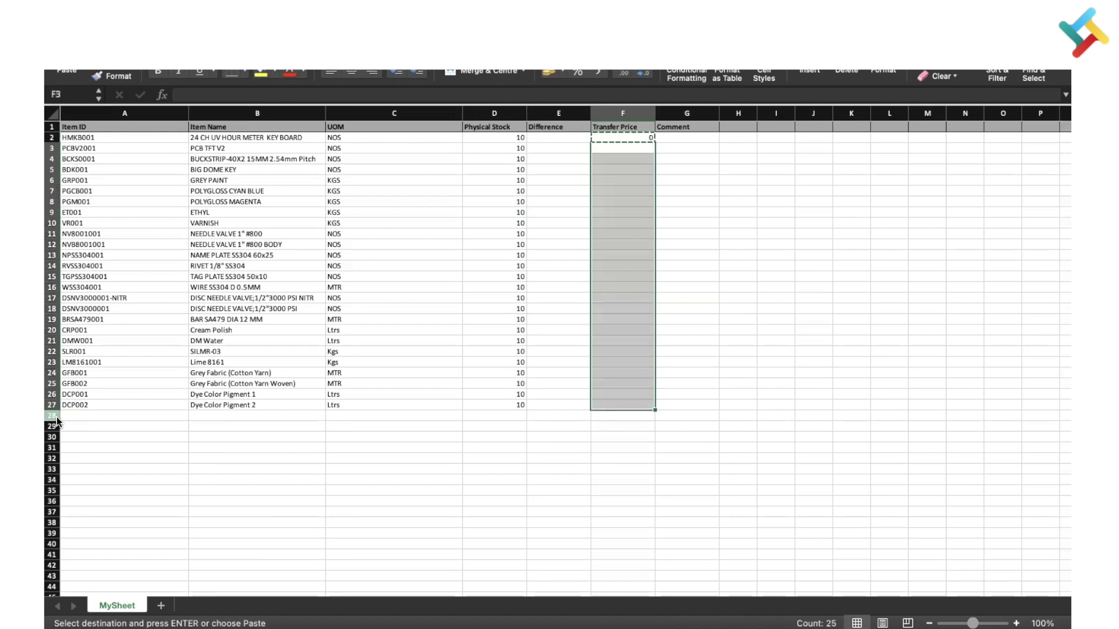
key(ctrl+v)
key(Up)
key(Right)
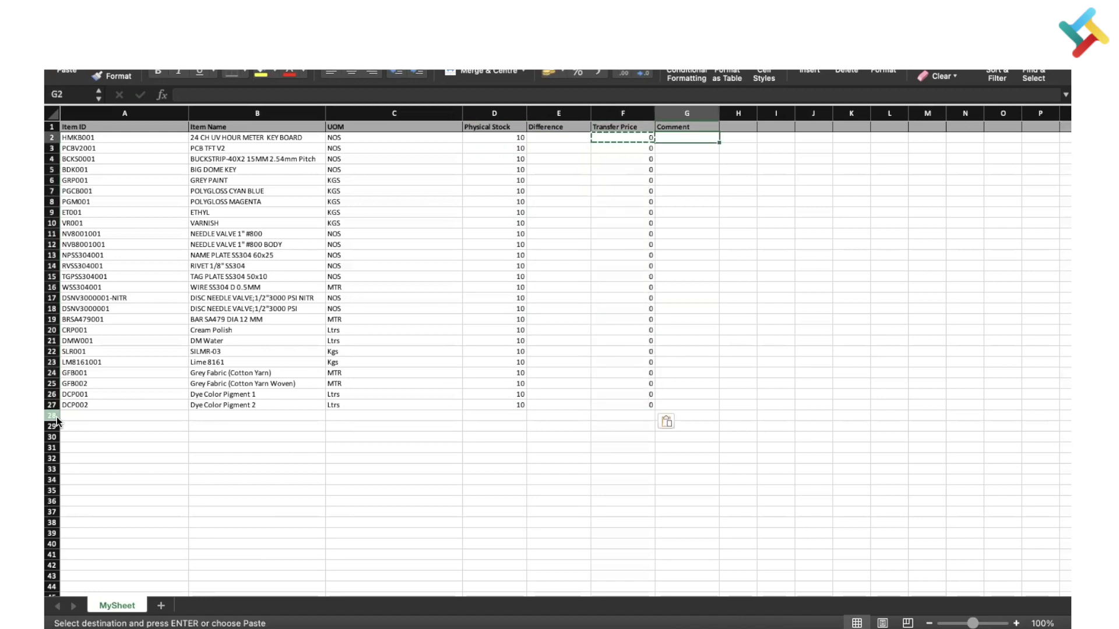
Step: Fill Comment cells G2 through G27 with 'Physical Stock Update'
text(Physical)
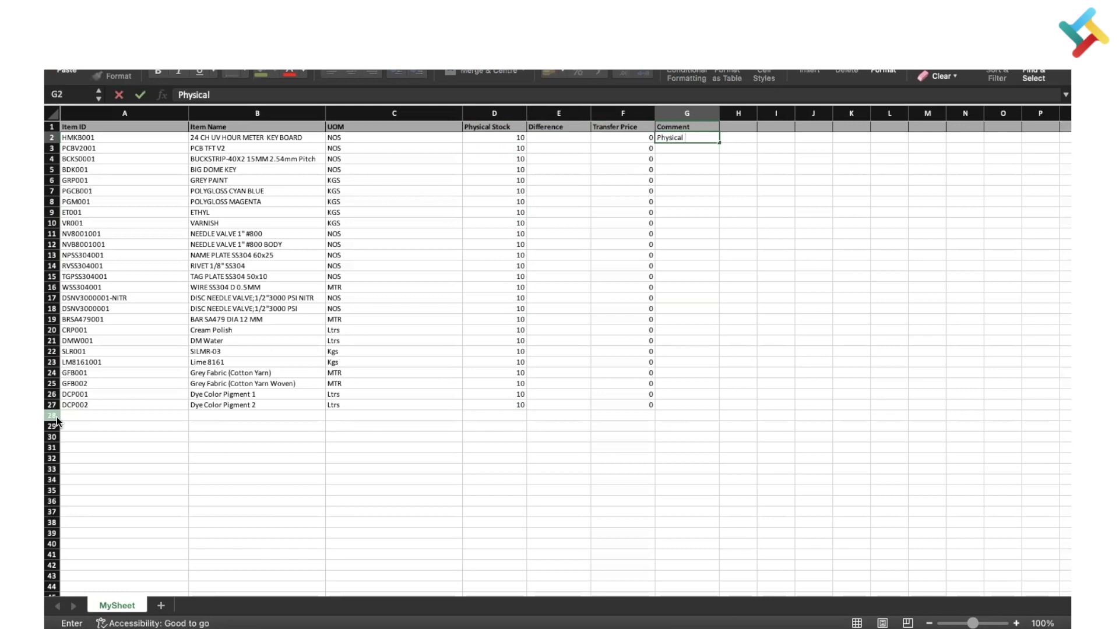
text( Stock Update)
key(ctrl+Return)
key(ctrl+c)
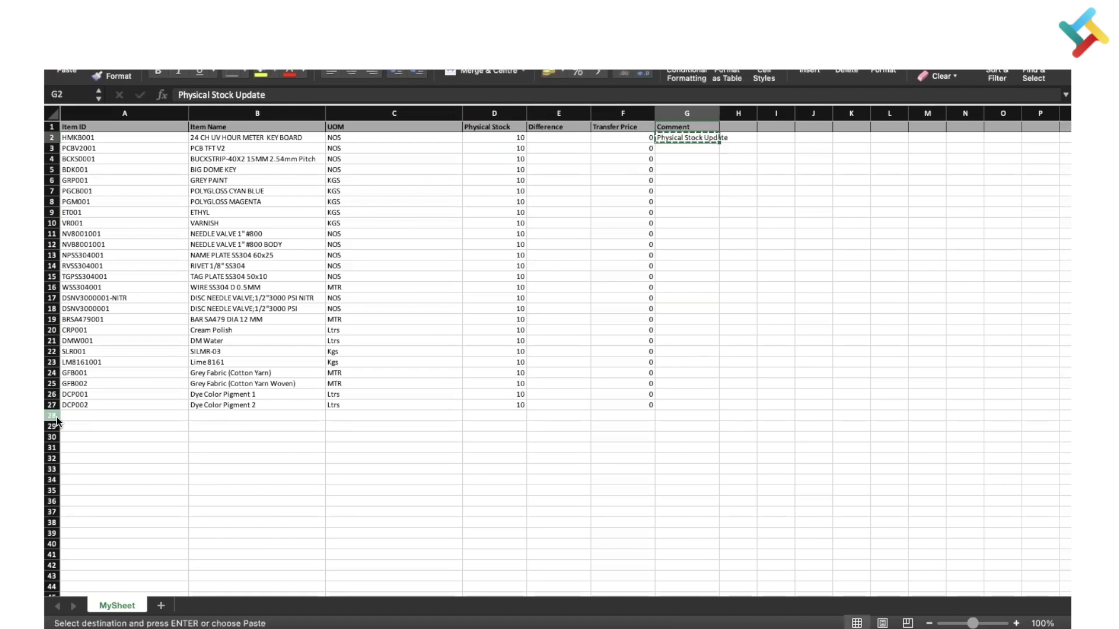
key(Down)
key(shift+Down)
key(shift+Down)
key(shift+Down)
key(shift+Down)
key(shift+Down)
key(shift+Down)
key(shift+Down)
key(shift+Down)
key(shift+Down)
key(shift+Down)
key(shift+Down)
key(shift+Down)
key(shift+Down)
key(shift+Down)
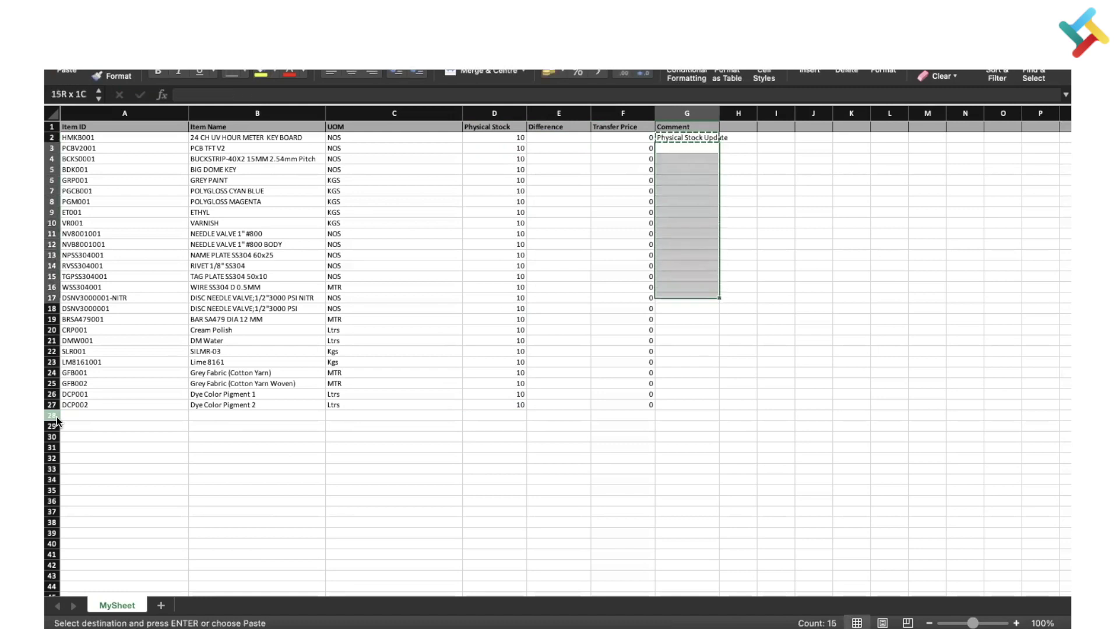
key(shift+Down)
key(shift+Down)
key(shift+Down)
key(shift+Down)
key(shift+Down)
key(shift+Down)
key(shift+Down)
key(shift+Down)
key(shift+Down)
key(shift+Down)
key(ctrl+v)
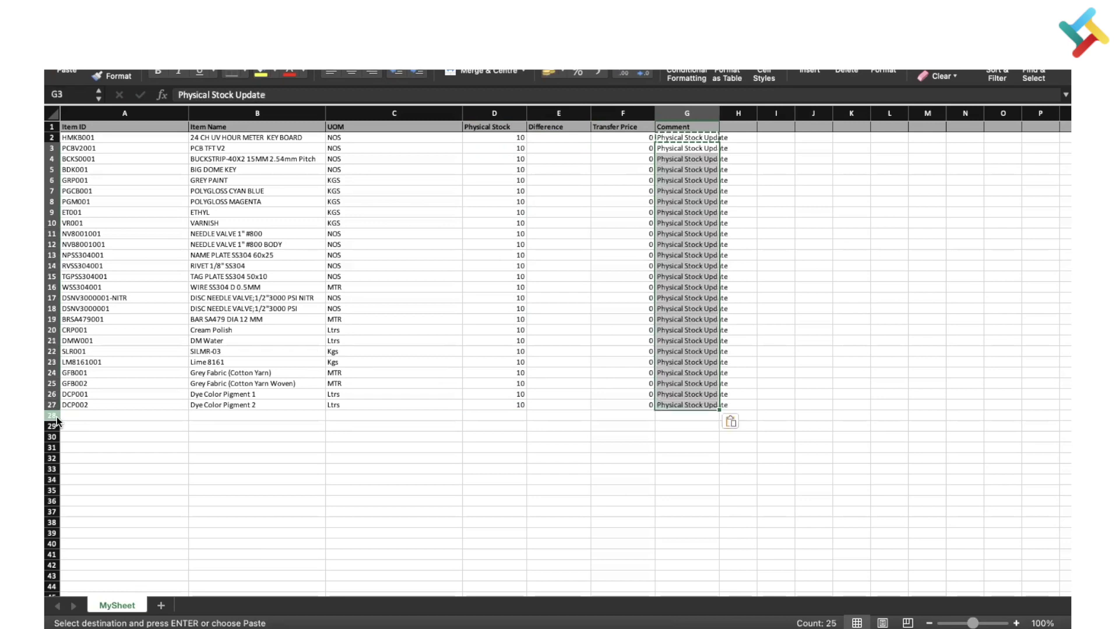
key(Up)
key(Escape)
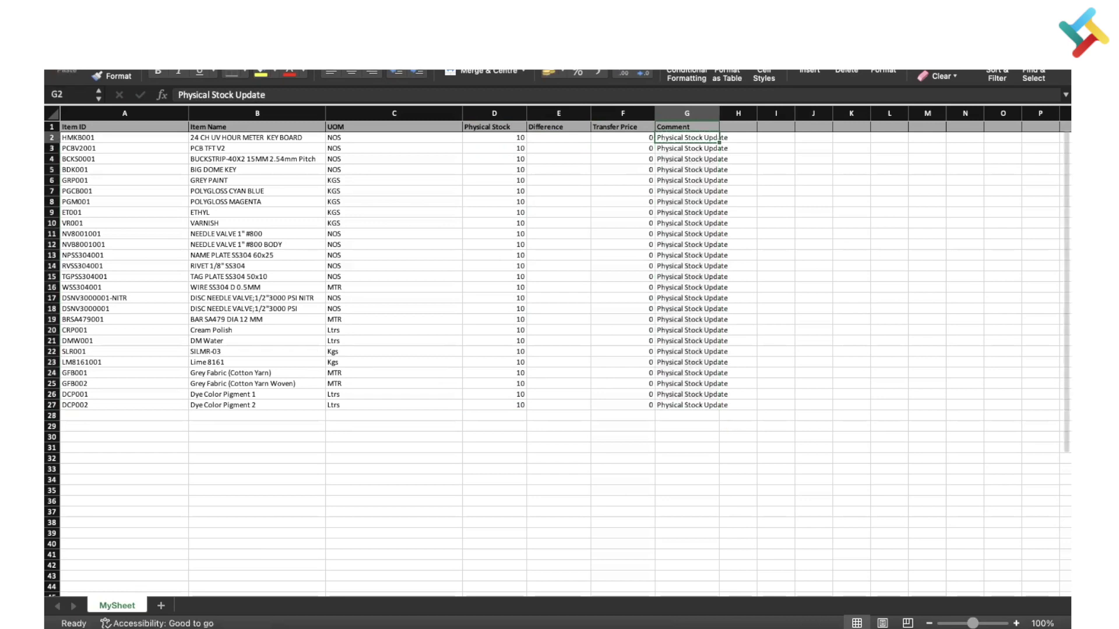
click(338, 329)
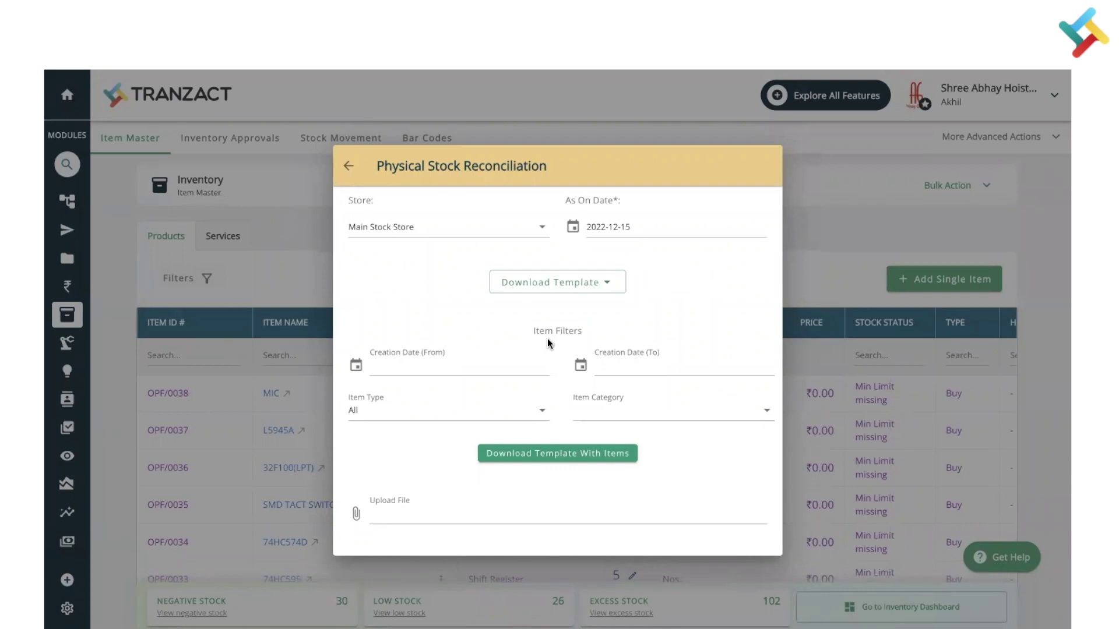
Step: Attach the filled template, confirm Main Stock Store and 2022-12-15, and submit the reconciliation
click(360, 513)
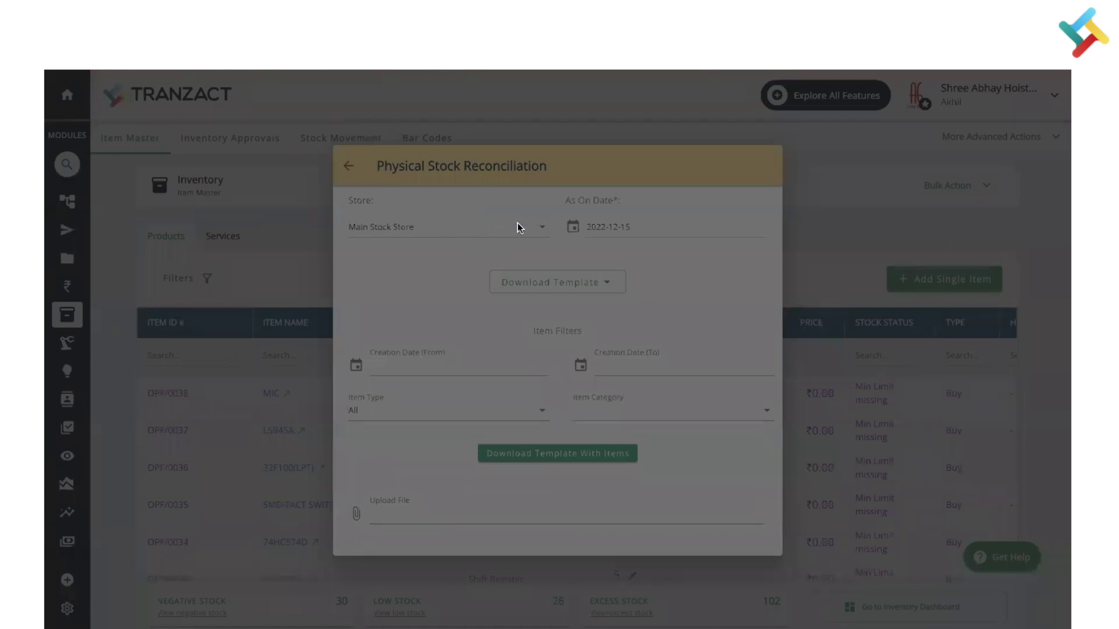
click(809, 447)
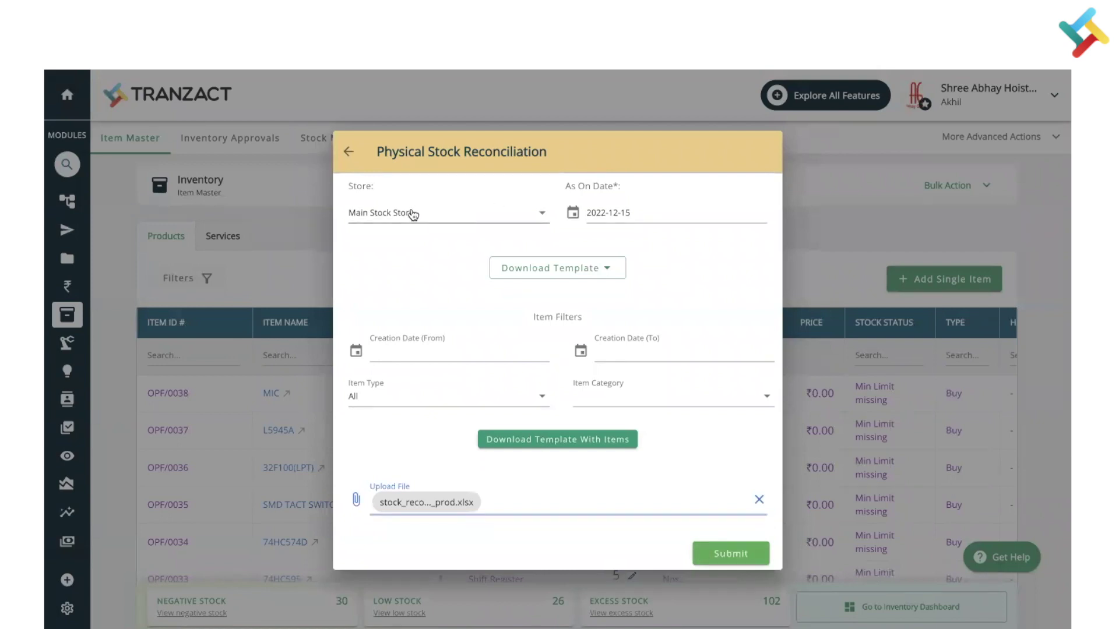
click(413, 215)
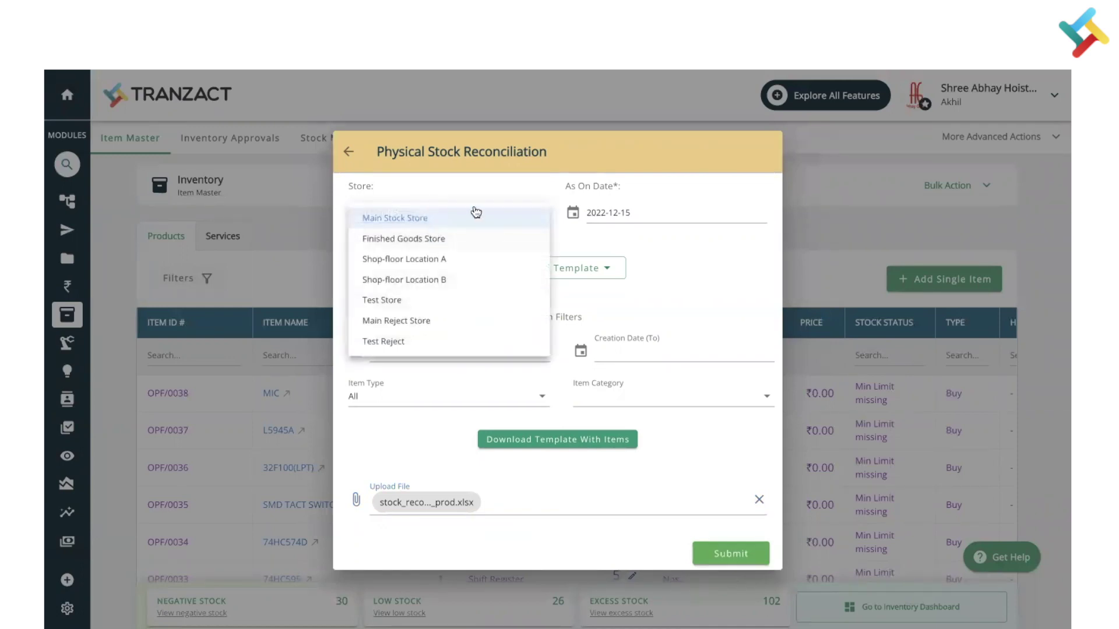
click(690, 256)
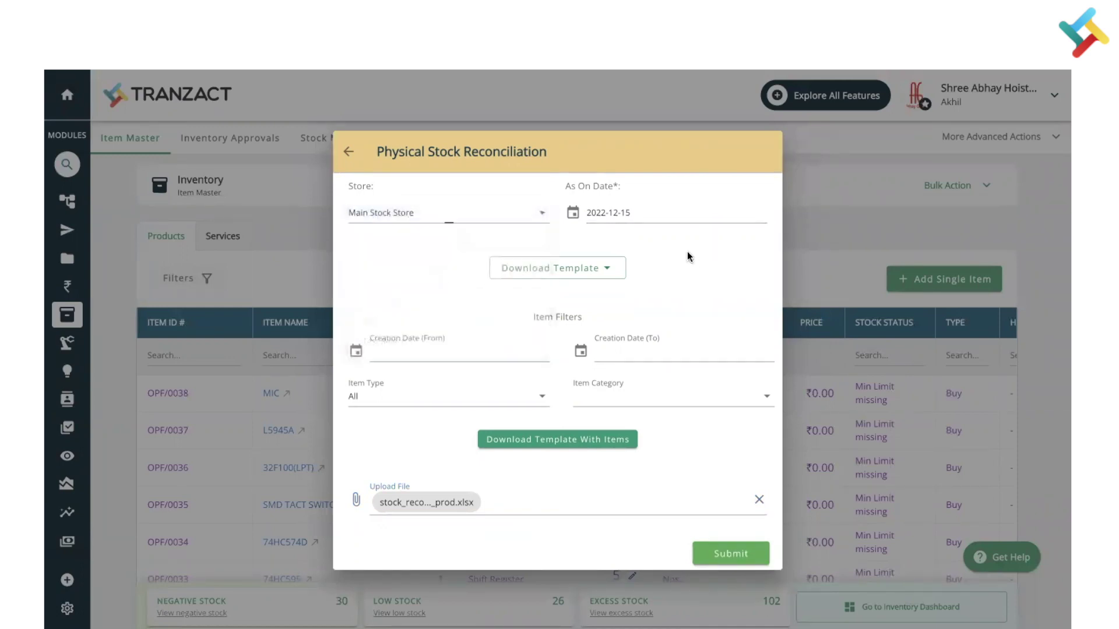
click(617, 220)
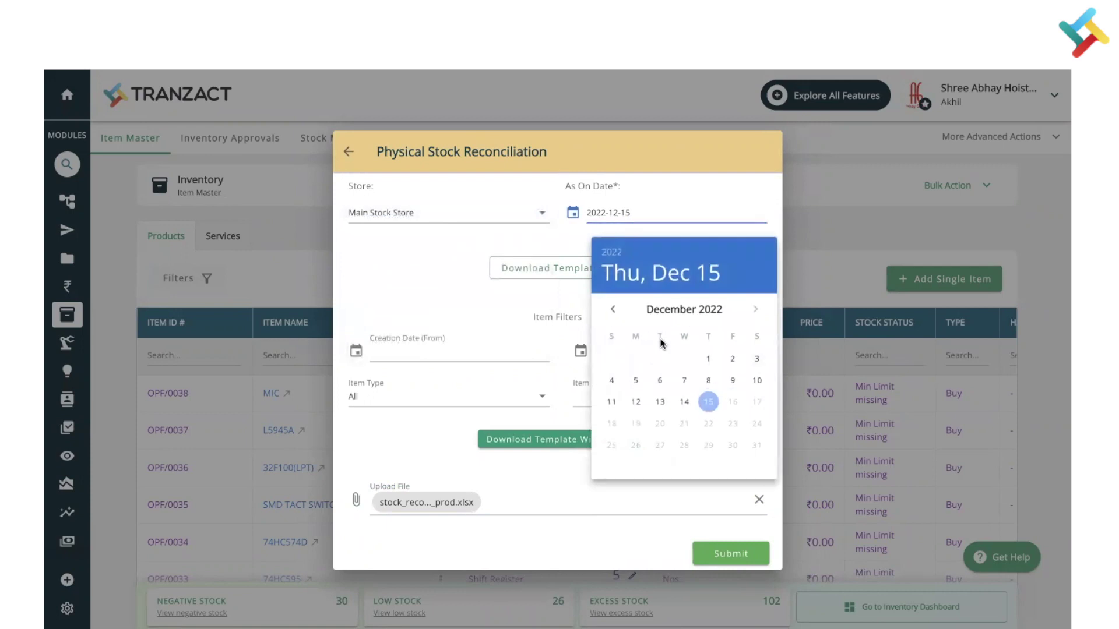
click(462, 272)
click(732, 560)
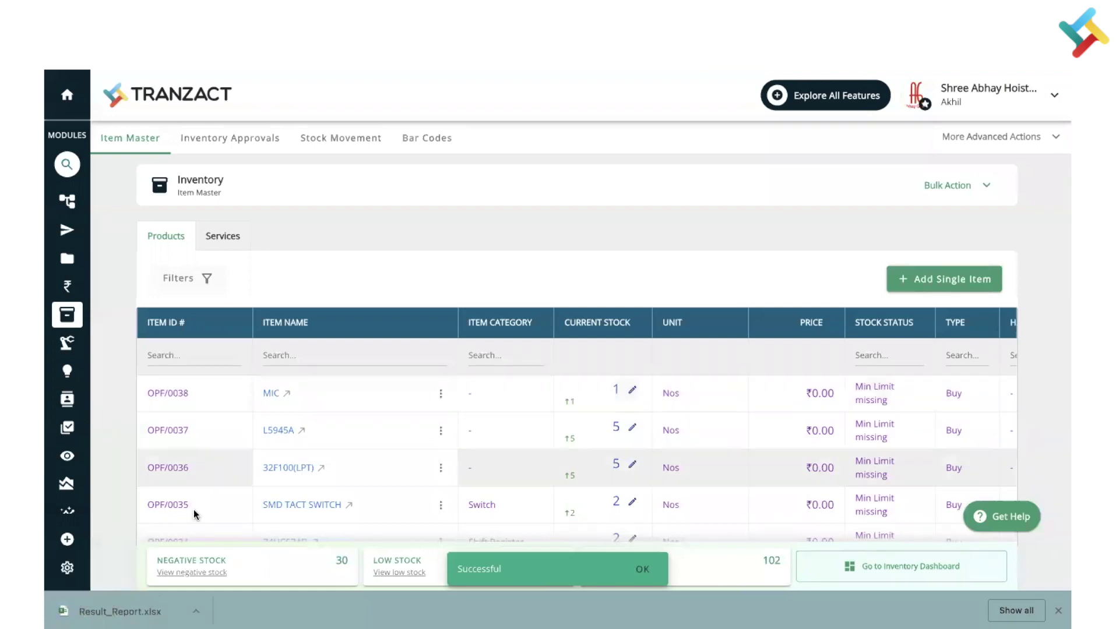
Step: Open the downloaded Result_Report.xlsx
click(106, 613)
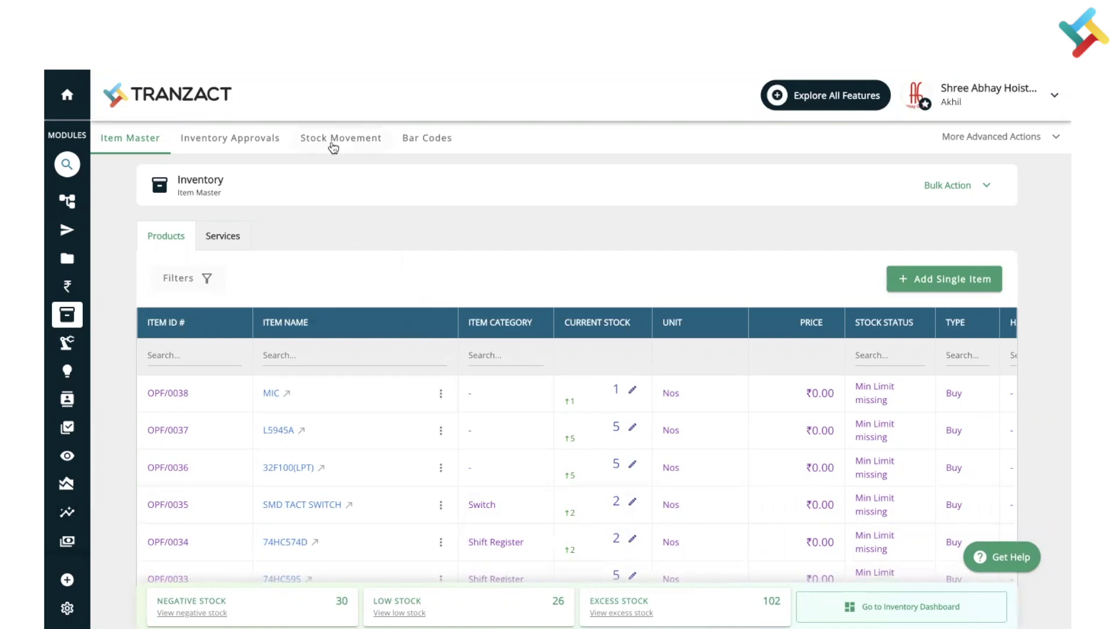
Step: Filter Stock Movement by Physical Stock Reconciliation to confirm PSR00017 Approved, then view Inventory Approvals
click(333, 145)
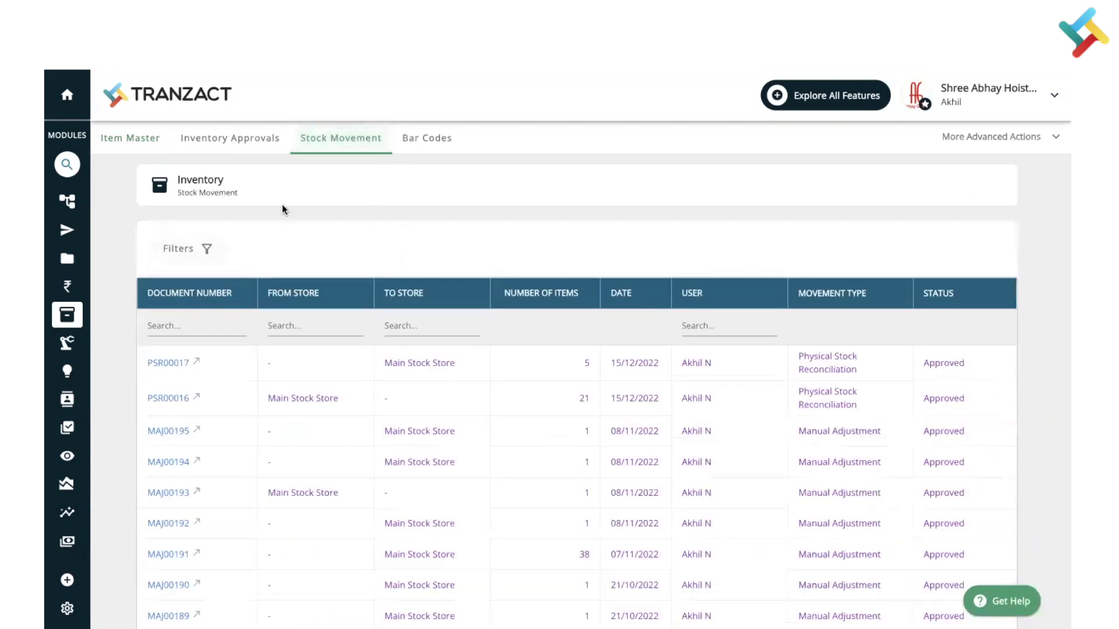
click(182, 248)
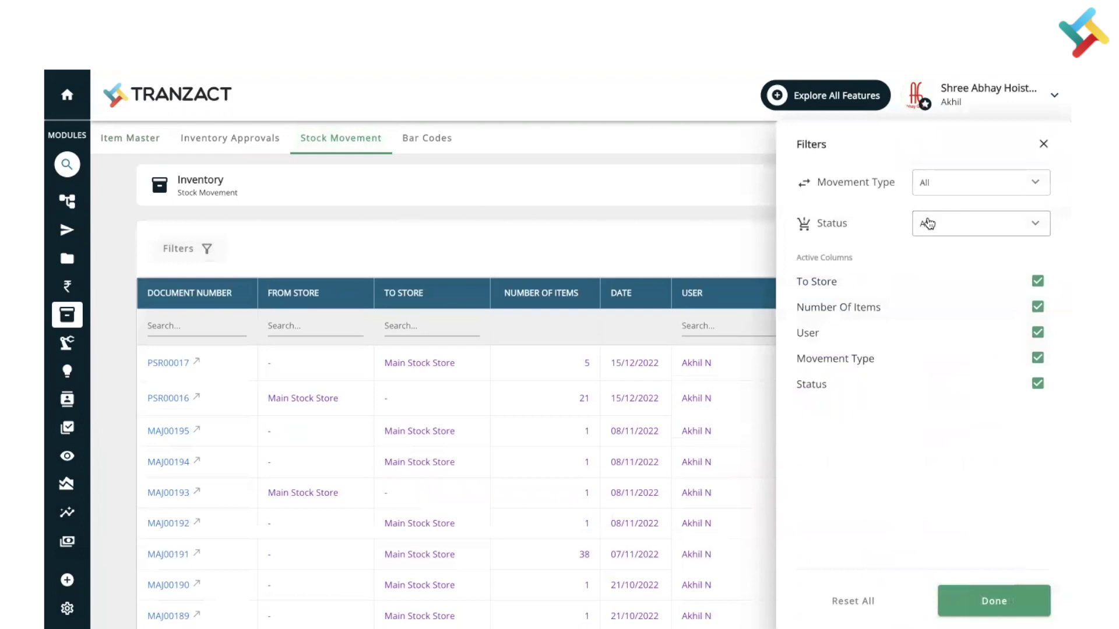
click(960, 182)
click(949, 272)
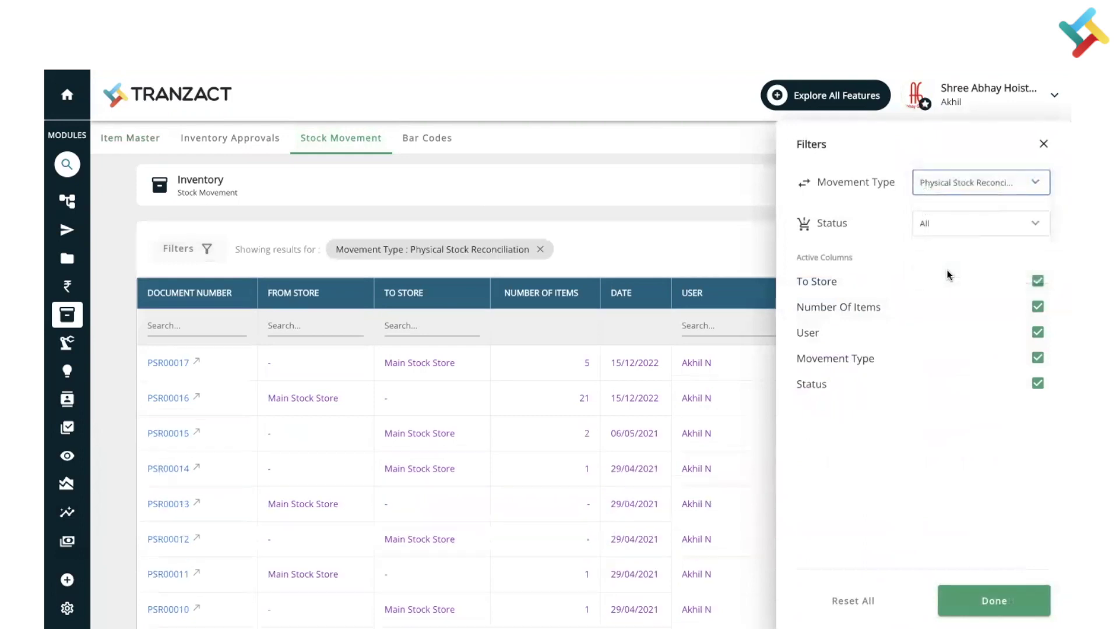
click(980, 601)
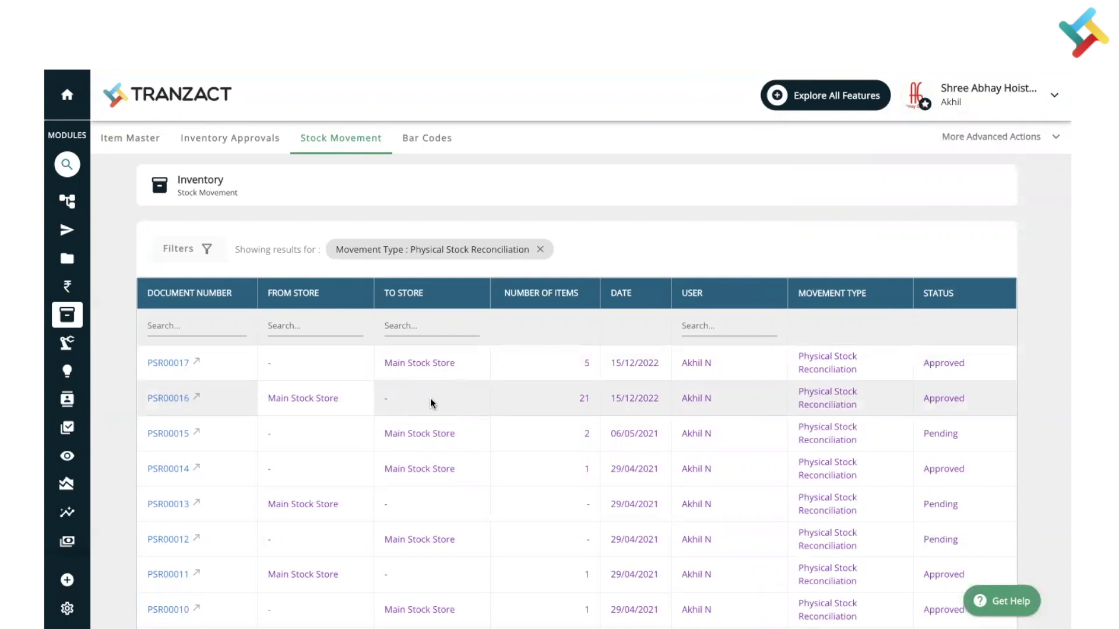
click(239, 139)
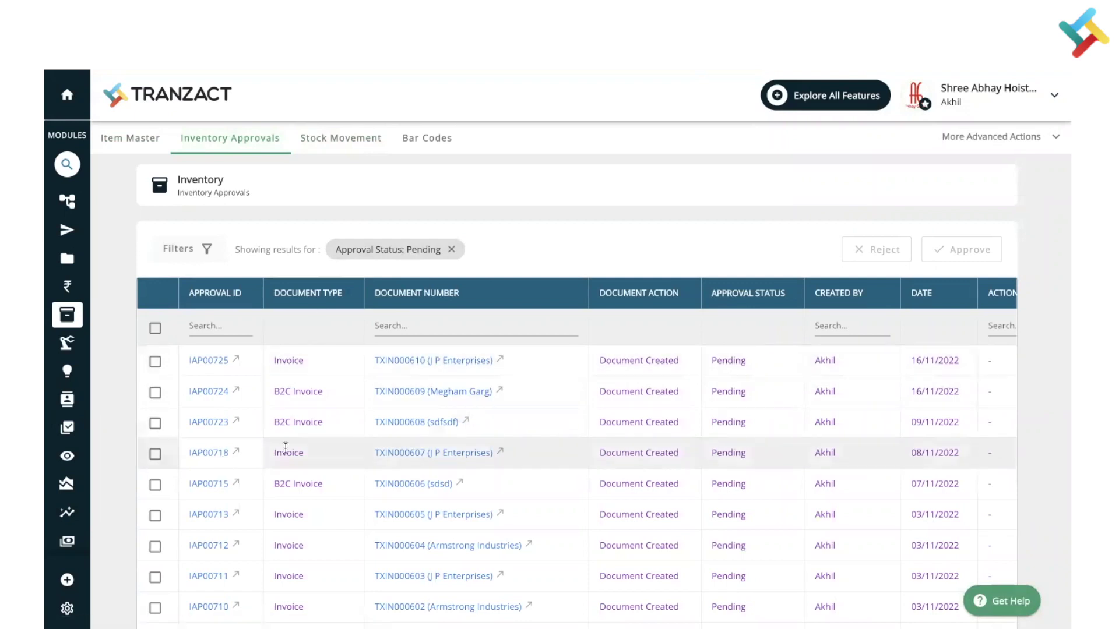
Step: Tick the pending invoice approval IAP00725
click(155, 362)
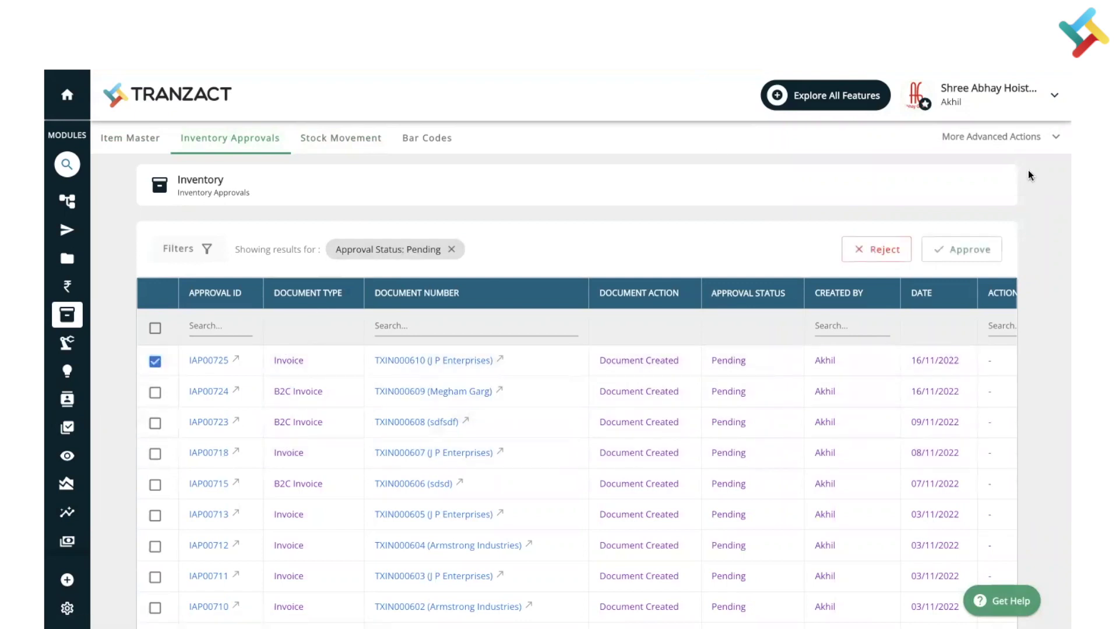